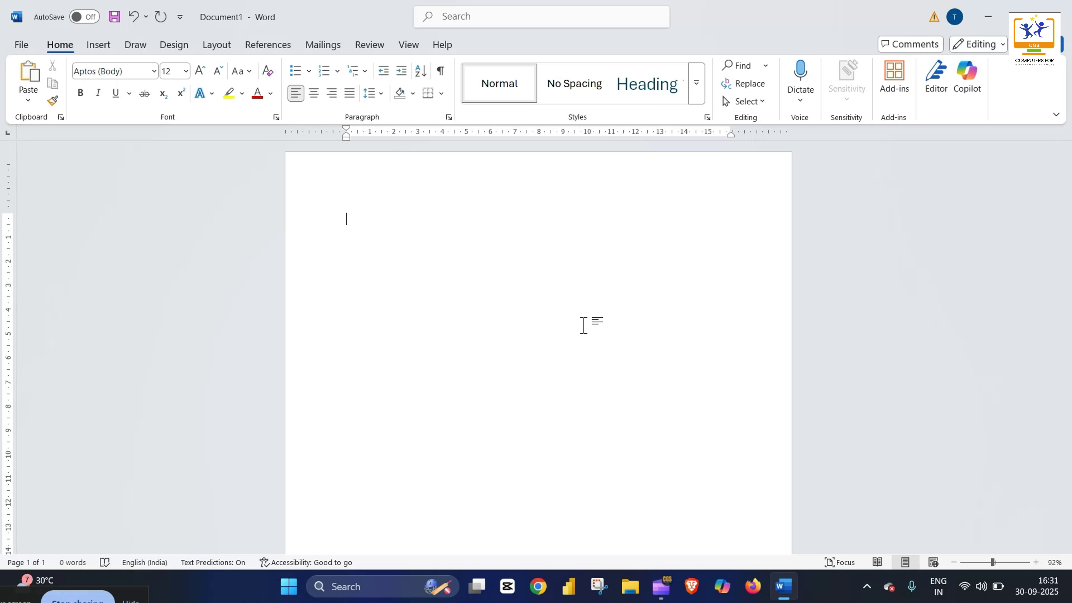
Enter the title "Shopping List" at the start of the document and make it bold.
text(Shopp)
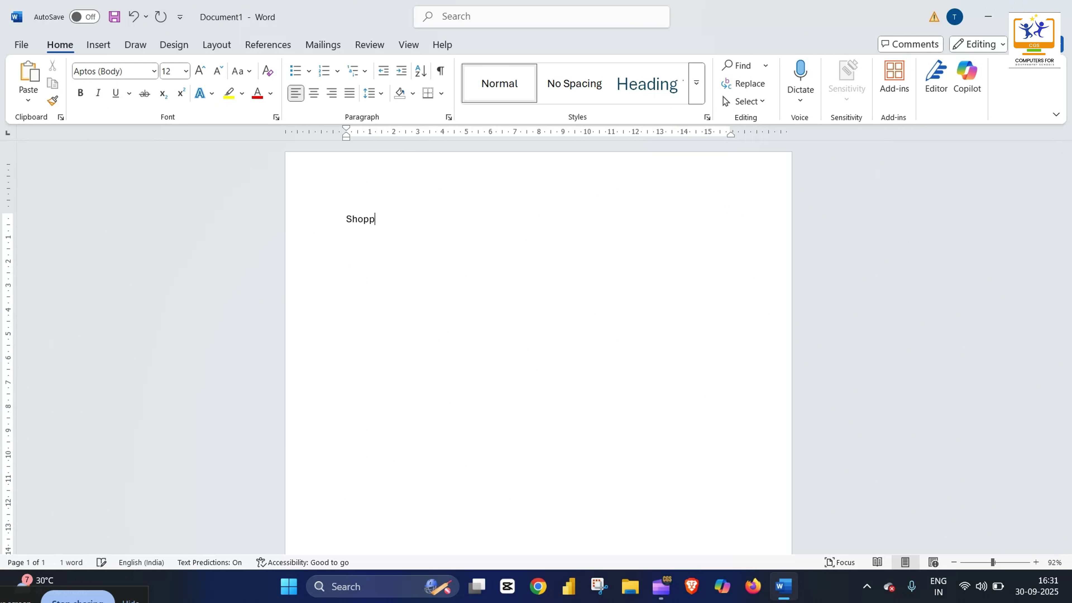
text(ing List)
key(ctrl+a)
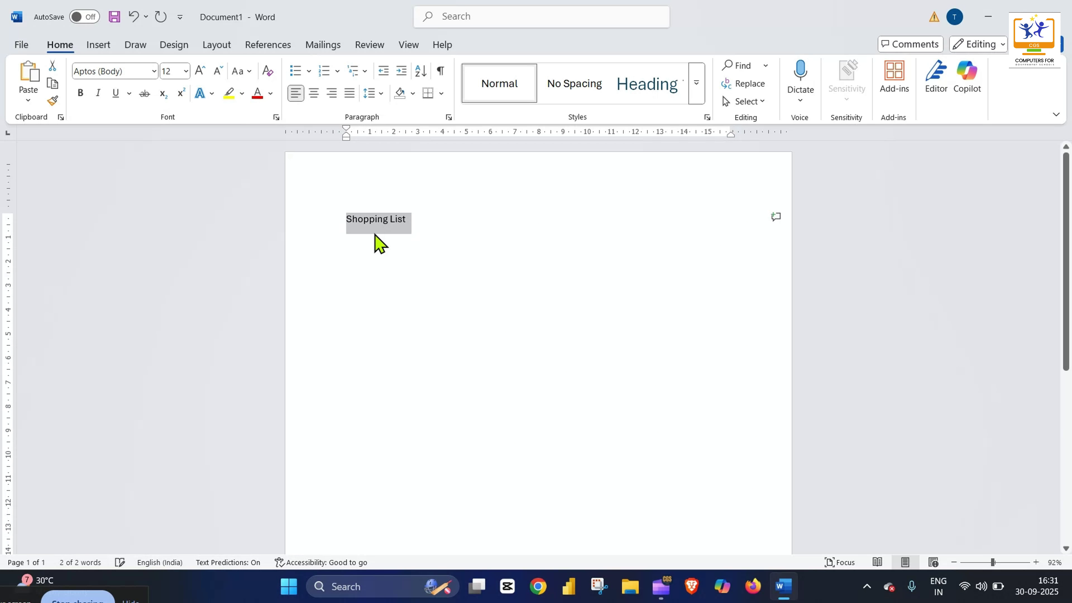
click(80, 93)
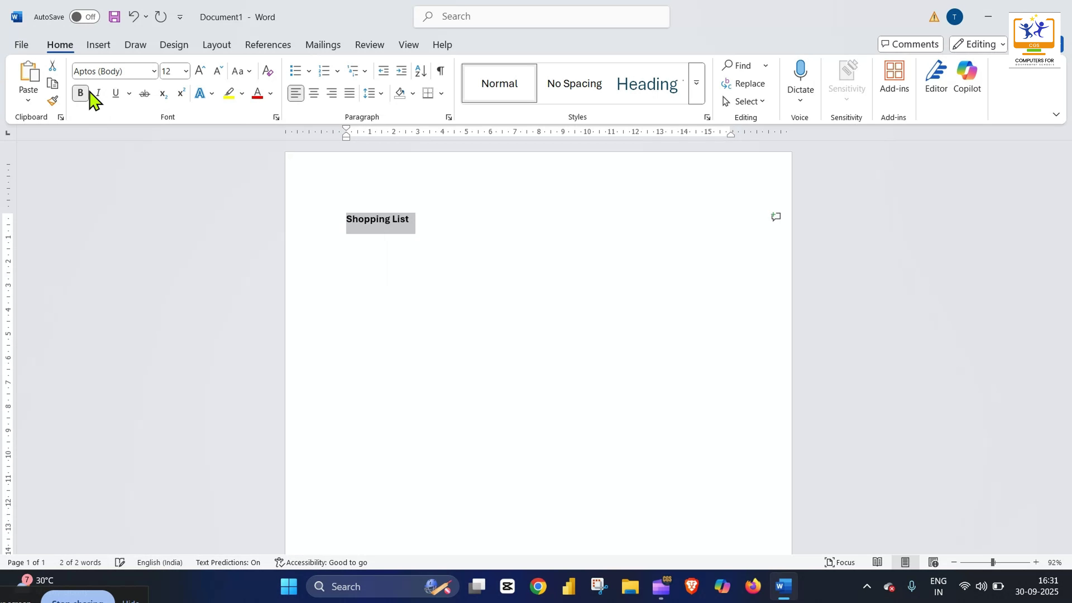
Set the title's font to Amasis MT Pro Black and its size to 22.
click(155, 72)
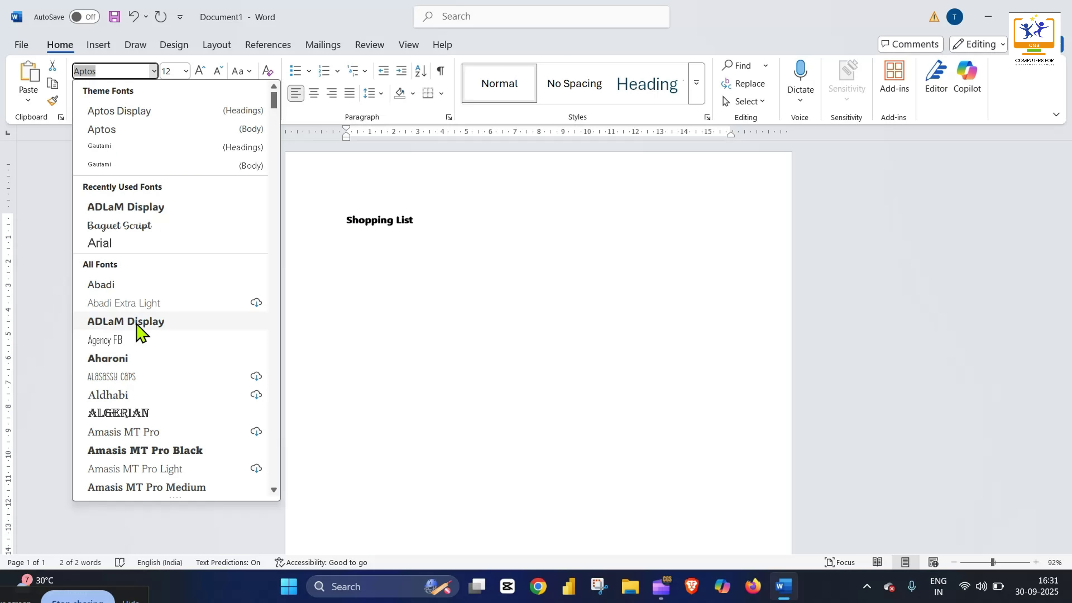
scroll(138, 333, down, 2)
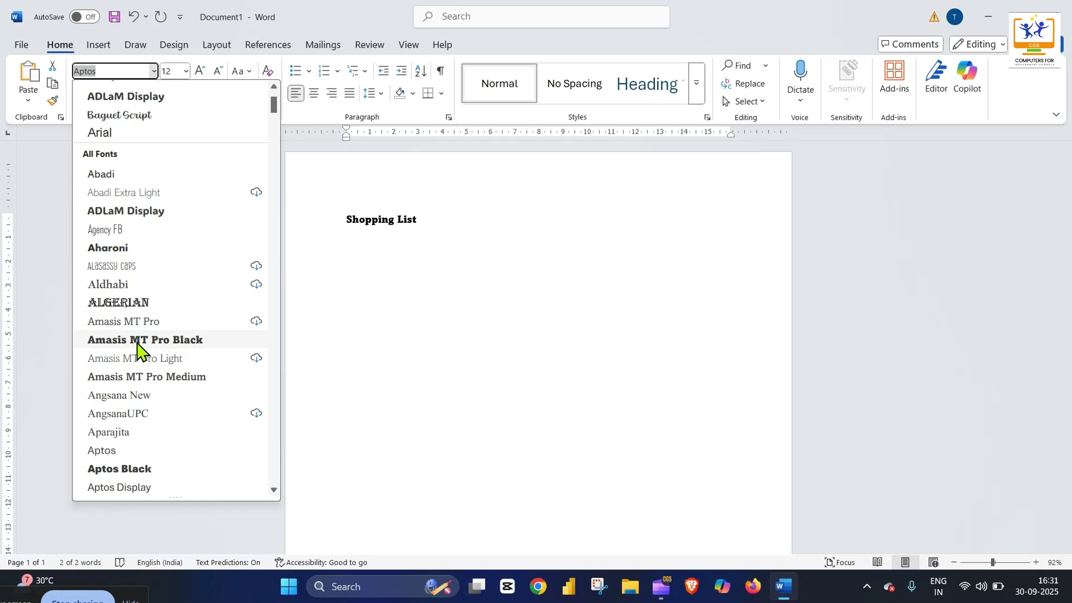
click(137, 344)
click(186, 71)
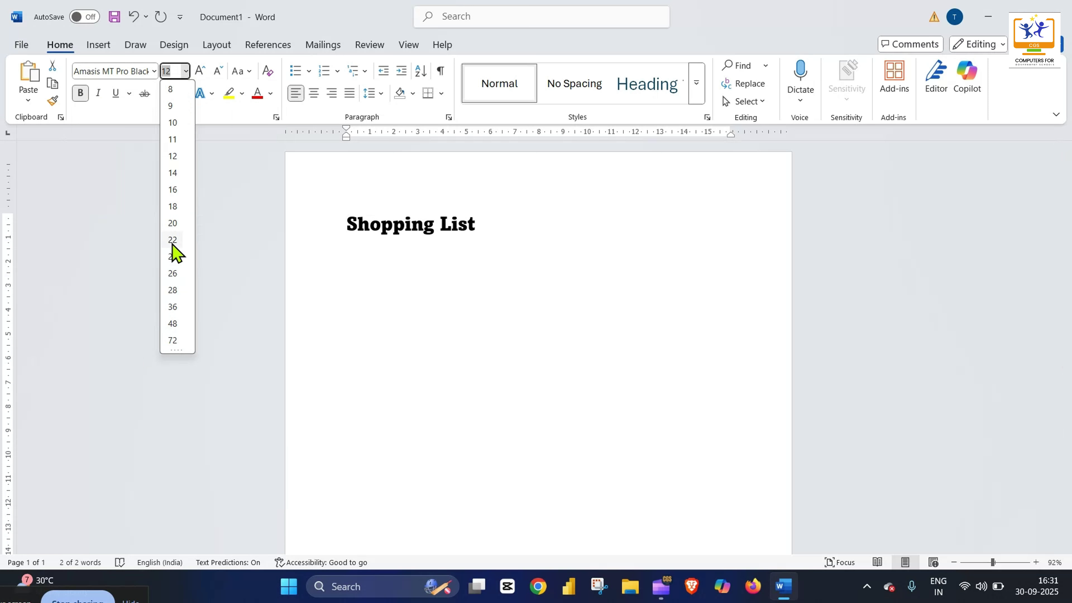
click(173, 240)
click(569, 243)
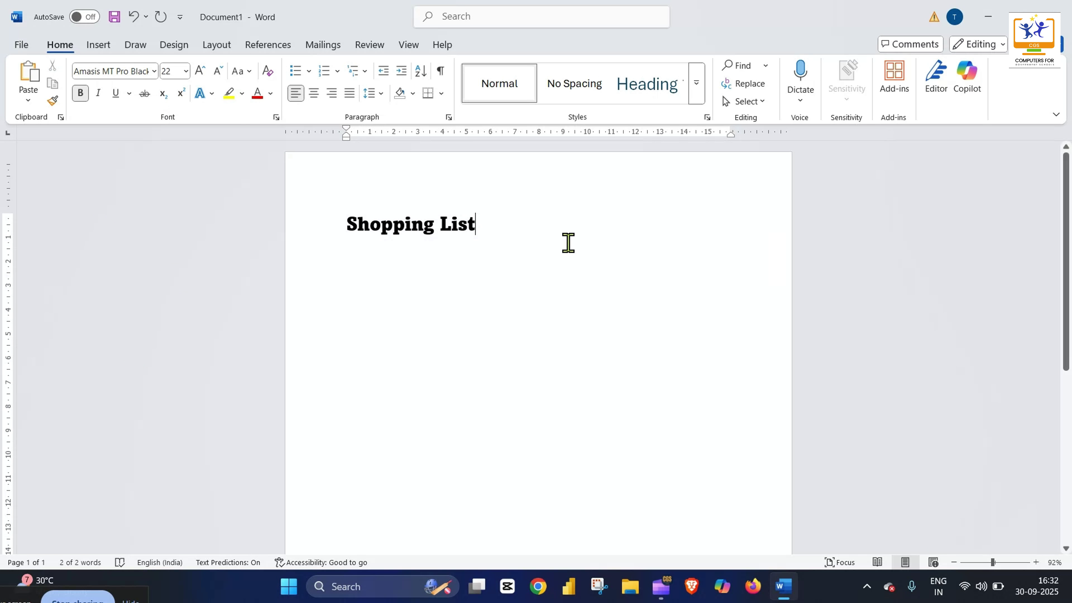
Add the word "Rice" without bold two lines below the title.
key(Return)
key(Return)
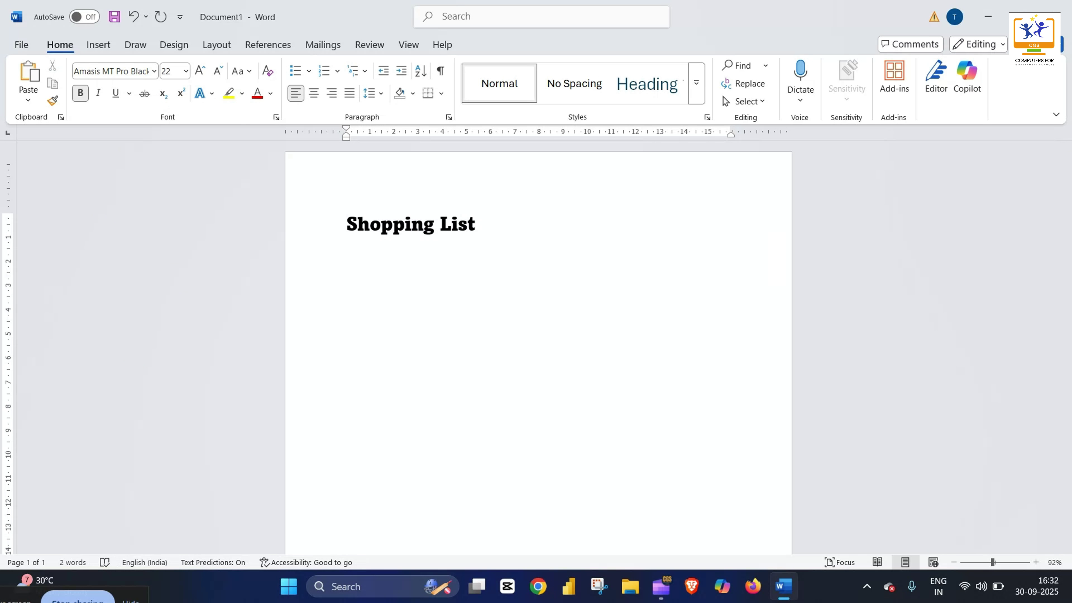
click(79, 95)
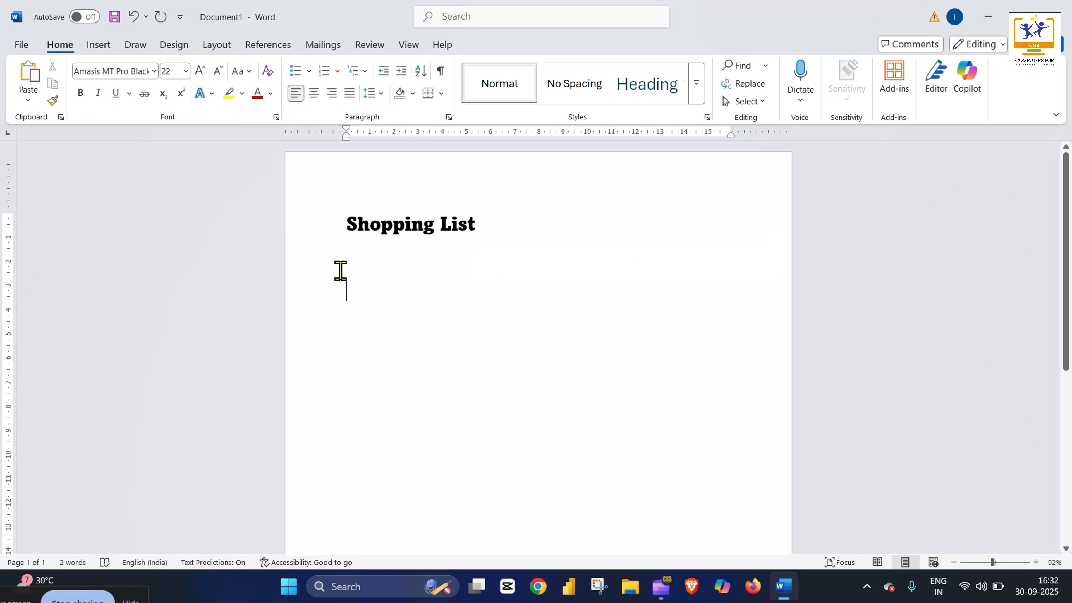
text(Rice)
Format the word "Rice" as Aptos Display at size 14.
drag(409, 300, 338, 285)
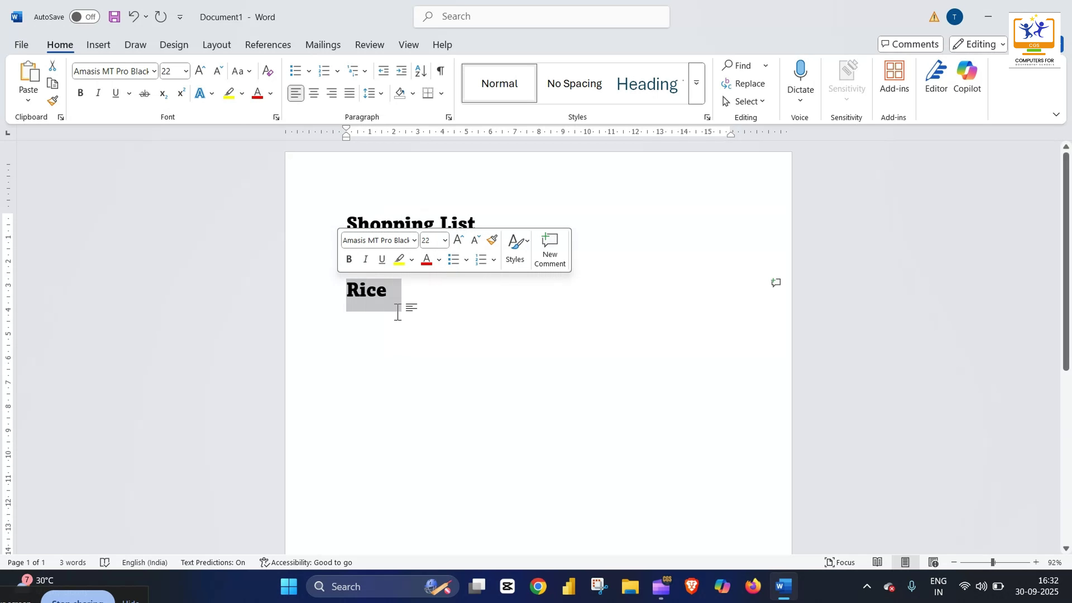
click(185, 71)
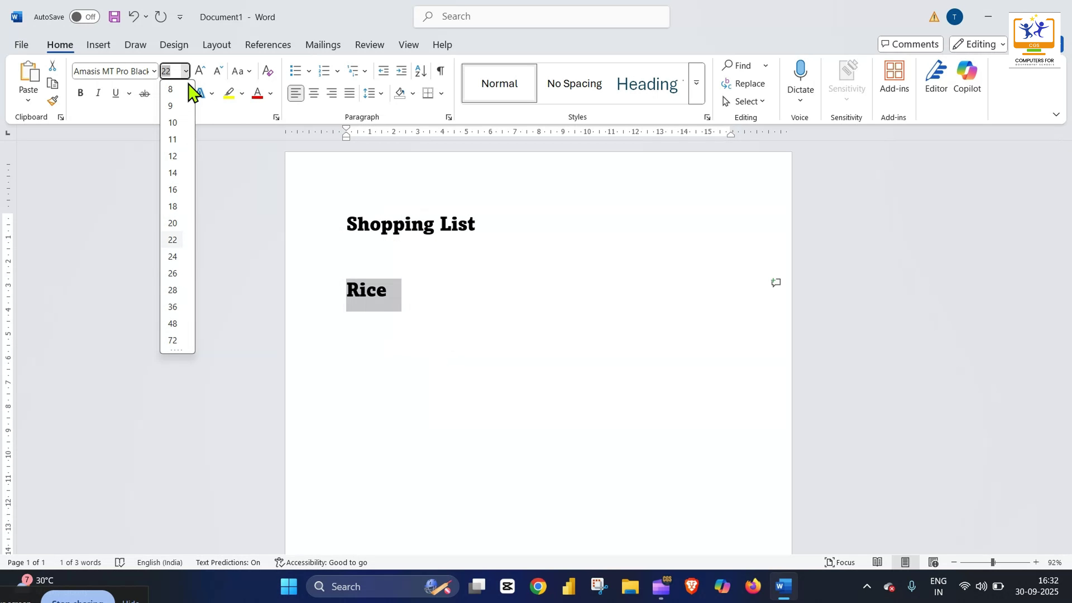
click(174, 172)
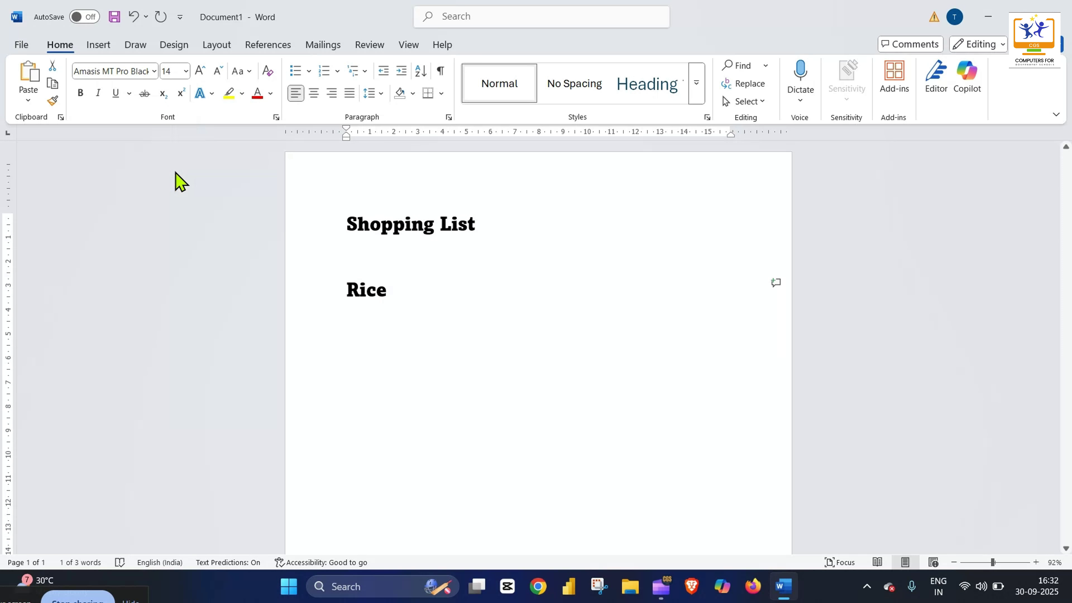
click(153, 72)
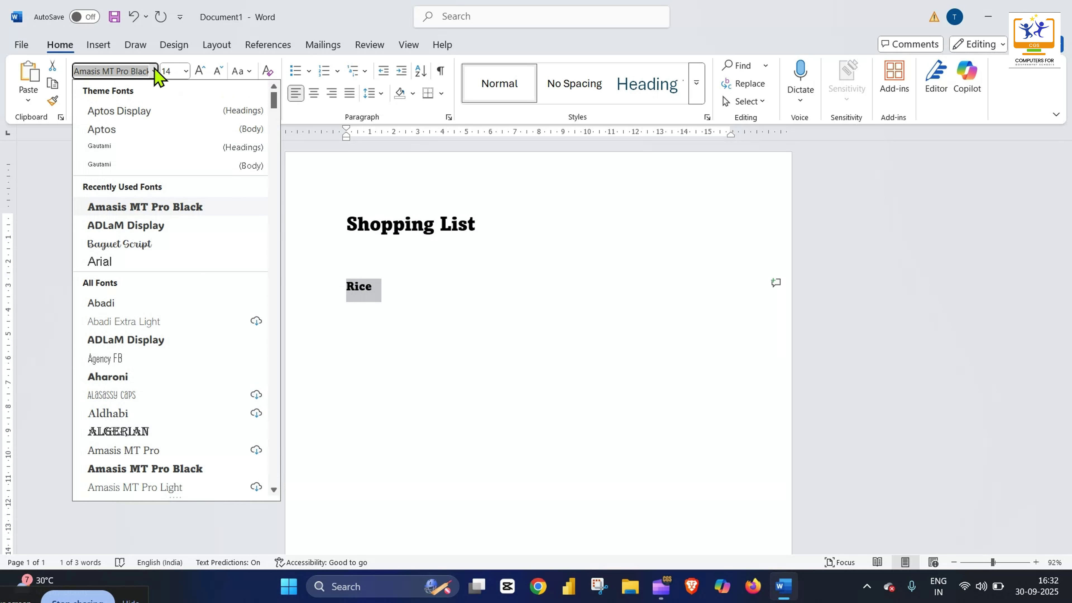
click(134, 111)
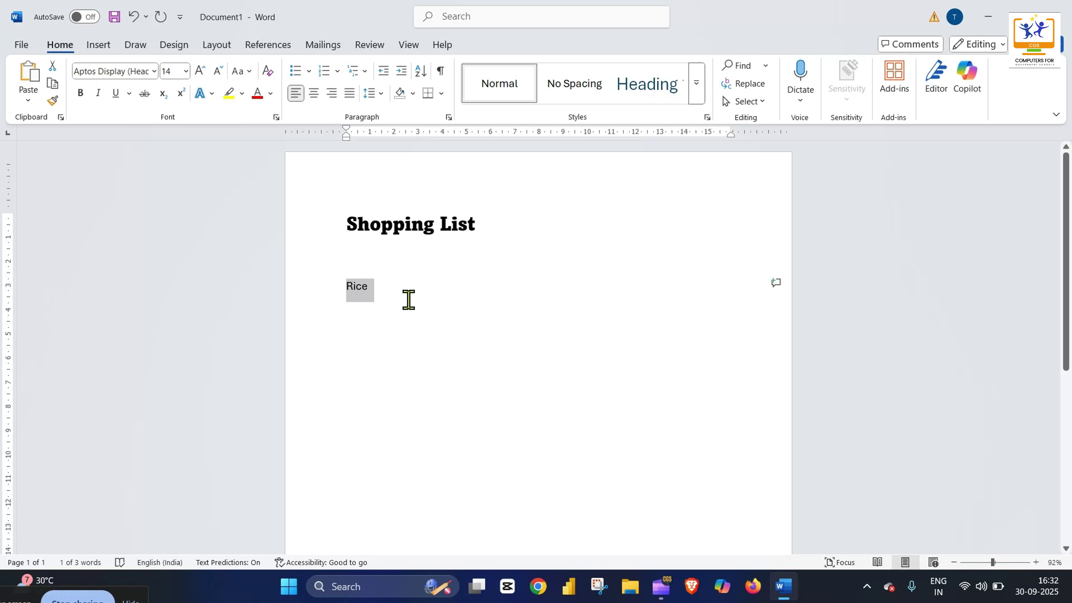
click(389, 292)
Replace the word "Rice" with the start of an automatic numbered list in the "1." format.
drag(373, 287, 346, 287)
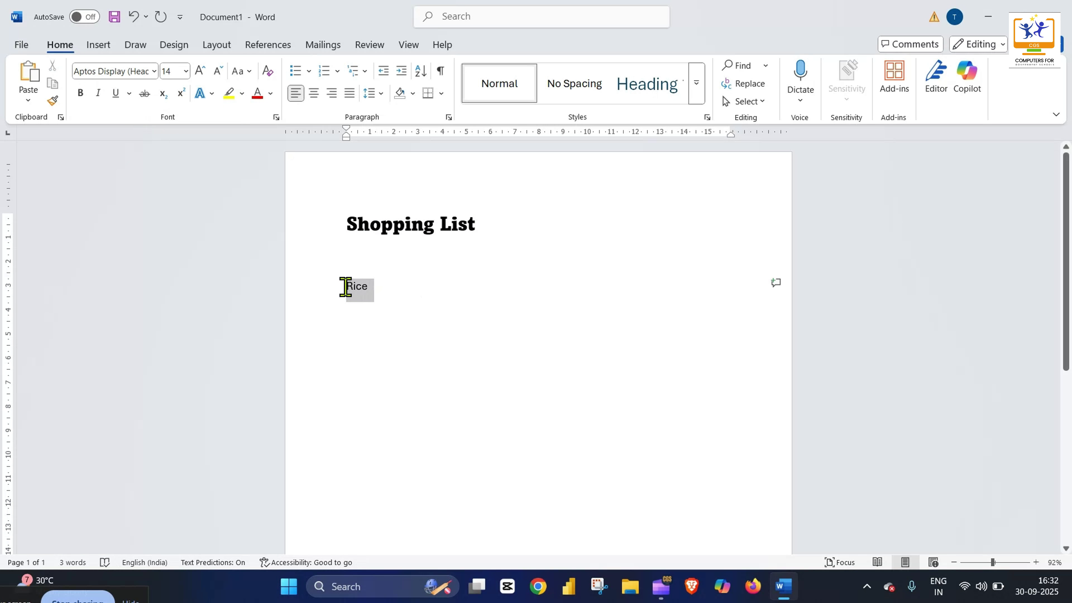
key(BackSpace)
text(1.)
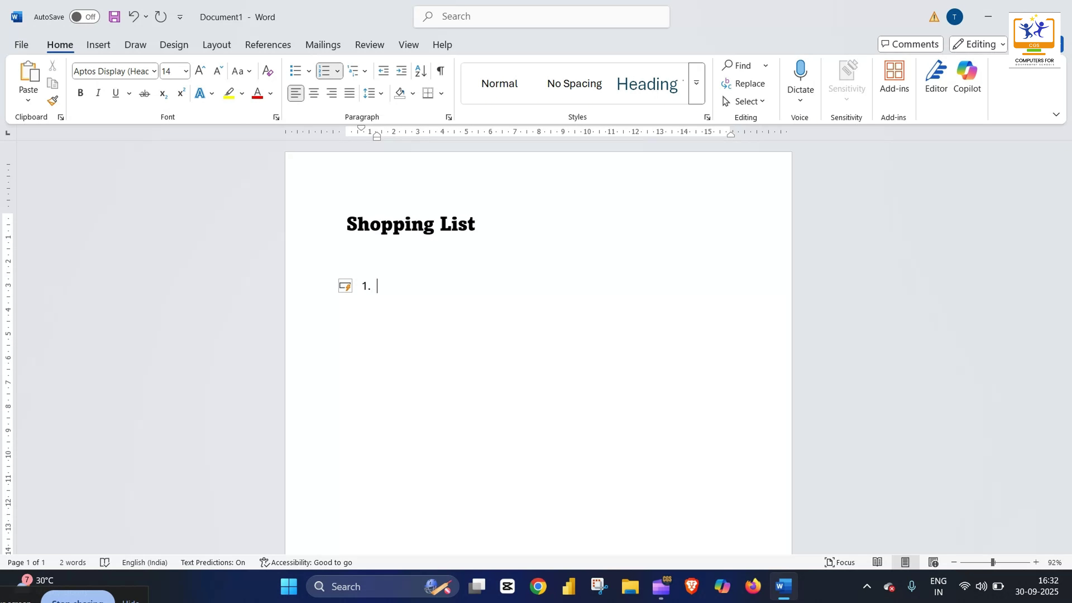
key(BackSpace)
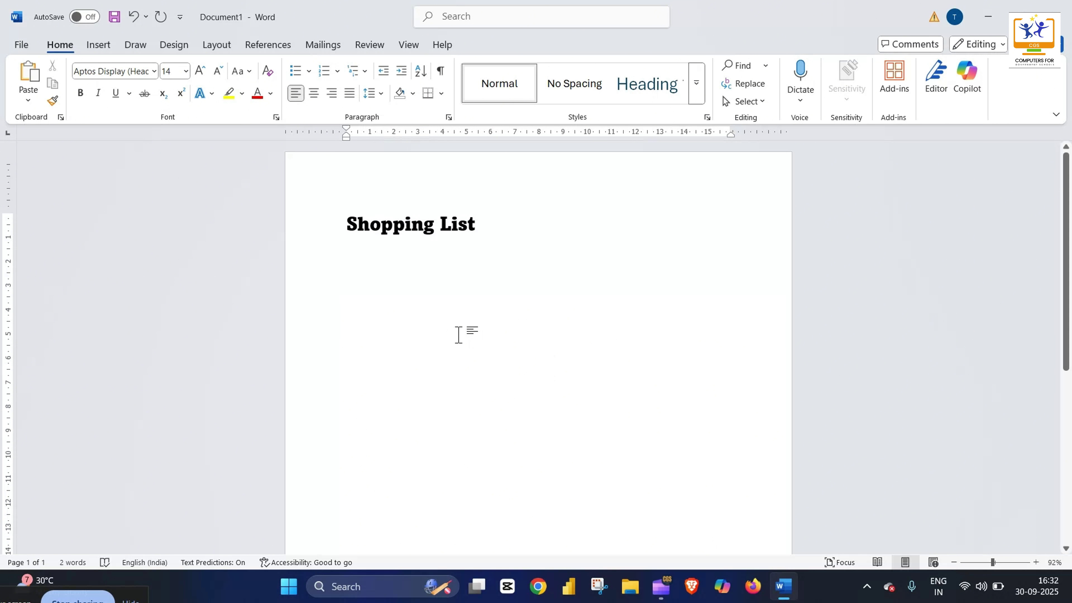
text(1. )
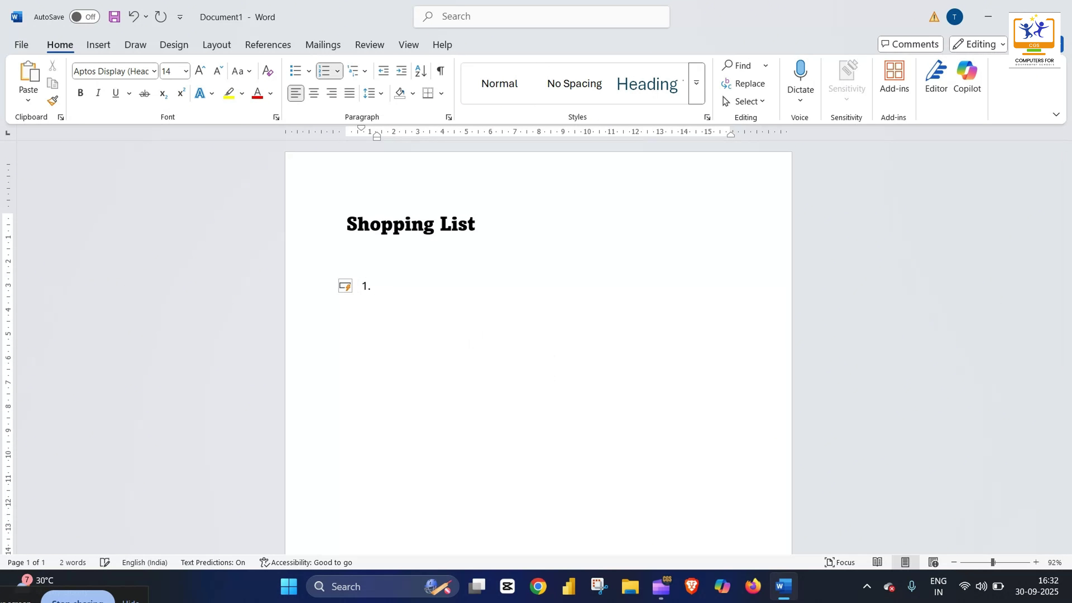
Fill in the first list item as "Rice", a tab-spaced colon and "5Kg", and start the second item.
text(Rice)
key(Tab)
key(Tab)
key(Tab)
key(Tab)
key(Tab)
text(:)
key(Tab)
text(5Kg)
key(Return)
Fill in the second item as "Sugar" with "1Kg" after a colon aligned with the row above, and start the third item.
text(Sugar)
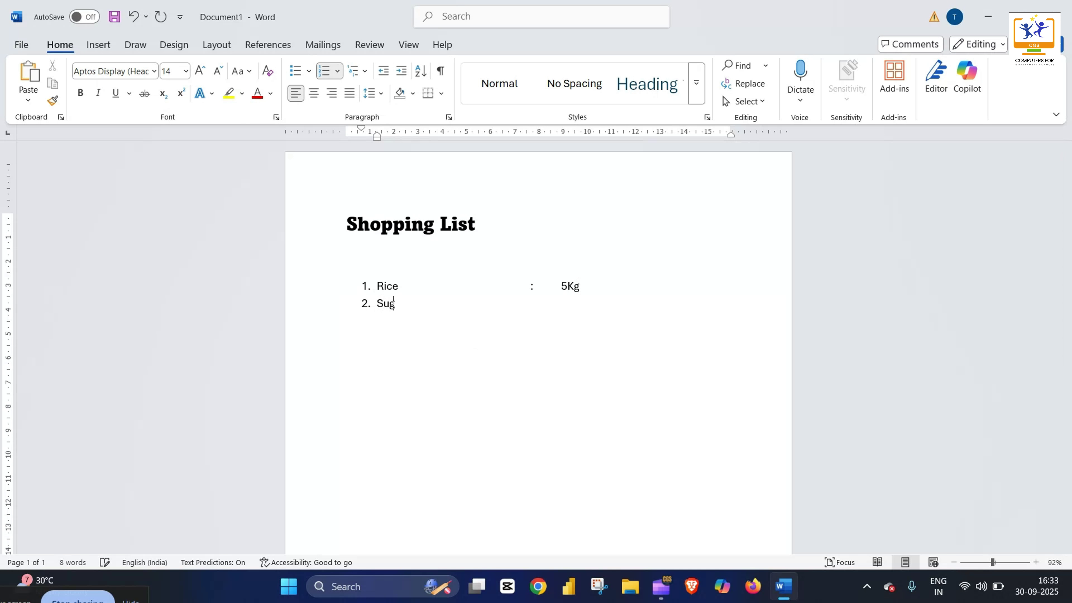
key(Tab)
key(Tab)
key(Tab)
key(Tab)
key(Tab)
text(:)
key(Tab)
text(1Kg)
key(Return)
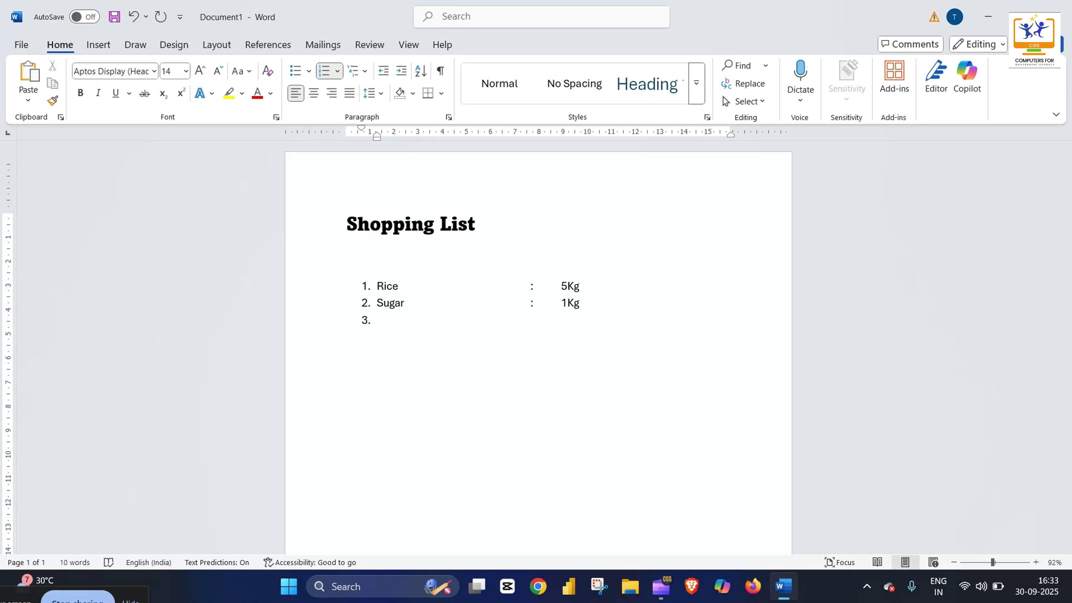
Fill in the third item as "Salt" with "1Kg" after an aligned colon, and start the fourth item.
text(Salt)
key(Tab)
key(Tab)
key(Tab)
key(Tab)
key(Tab)
text(:)
key(Tab)
text(1 K)
key(BackSpace)
text(Kg)
key(Return)
Fill in the fourth item as "Red Chilli Powder" with "½ Kg" after an aligned colon, and start the fifth item.
text(Red Chilli Power)
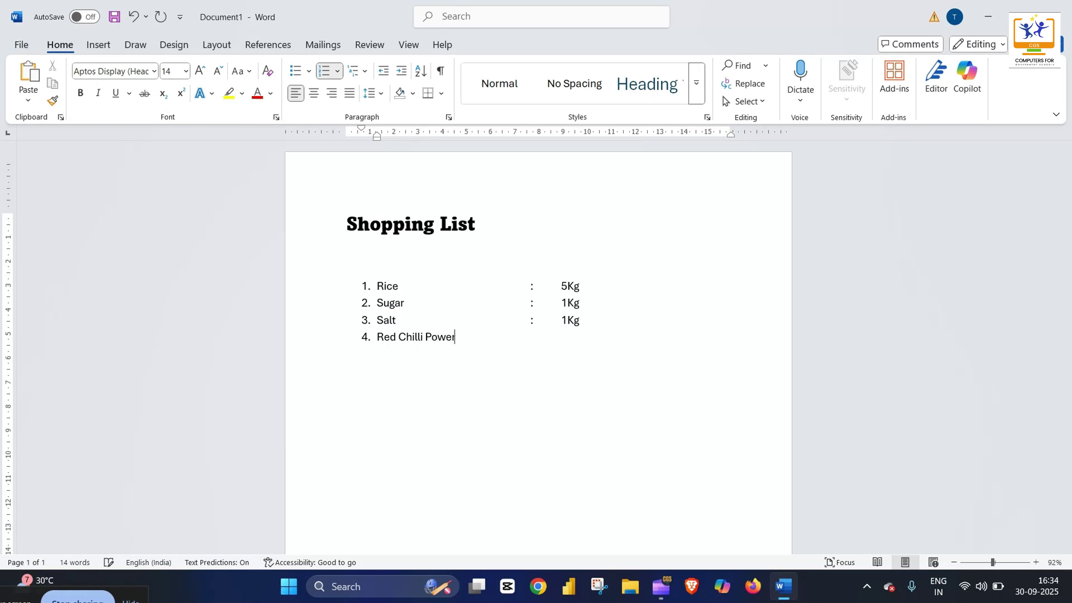
key(BackSpace)
key(BackSpace)
text(der)
key(Tab)
key(Tab)
text(:)
text( 1/)
key(BackSpace)
key(BackSpace)
key(BackSpace)
key(Tab)
text(1/2 KG)
key(BackSpace)
text(g)
key(Return)
Fill in the fifth item as "Onions" with "2Kg" after an aligned colon, and start the sixth item.
text(Onions)
key(Tab)
key(Tab)
key(Tab)
text(:)
key(Tab)
text(2Kg)
key(Return)
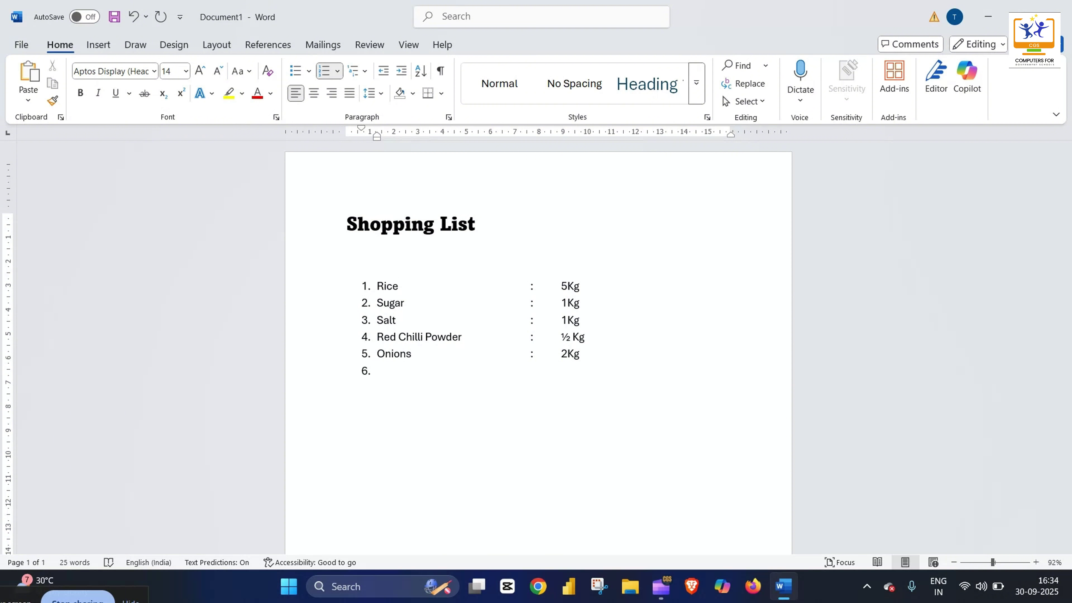
Fill in the sixth item as "Tomatoes" with "2Kg" after an aligned colon, and start the seventh item.
text(Tomatoes)
key(Tab)
key(Tab)
key(Tab)
text(:)
key(Tab)
text(2Kg)
key(Return)
Fill in the seventh item as "Oil" with "1 Liter" after an aligned colon, and start the eighth item.
text(Oil)
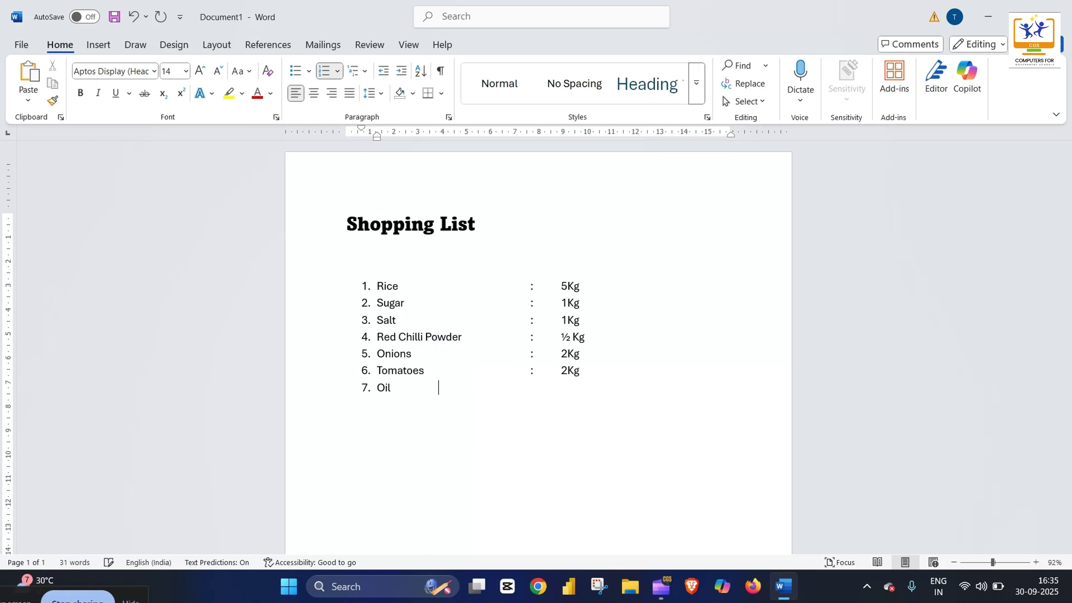
key(Tab)
key(Tab)
text(:)
key(Tab)
text(1 Liter)
key(Return)
Fill in the eighth item as "Dal" with "1Kg" after an aligned colon, and start the ninth item.
text(Dals)
key(BackSpace)
key(Tab)
key(Tab)
key(Tab)
text(:	1Kg)
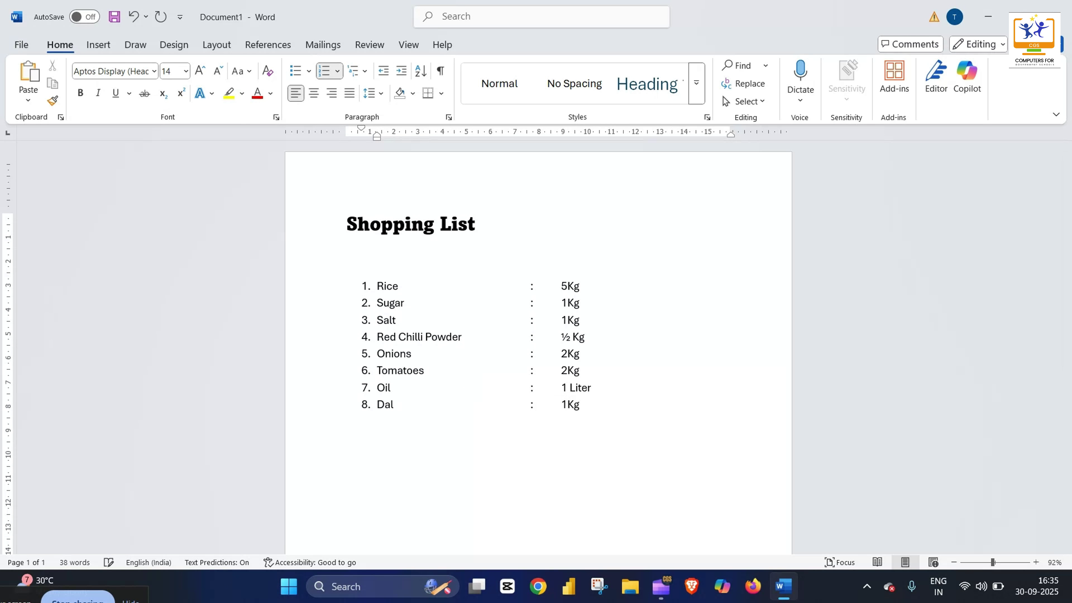
key(Return)
Fill in the ninth item as "Tuneric(Pasupu)" with "100gms" after an aligned colon, and start the tenth item.
text(Tuneric(Pasupu))
key(Tab)
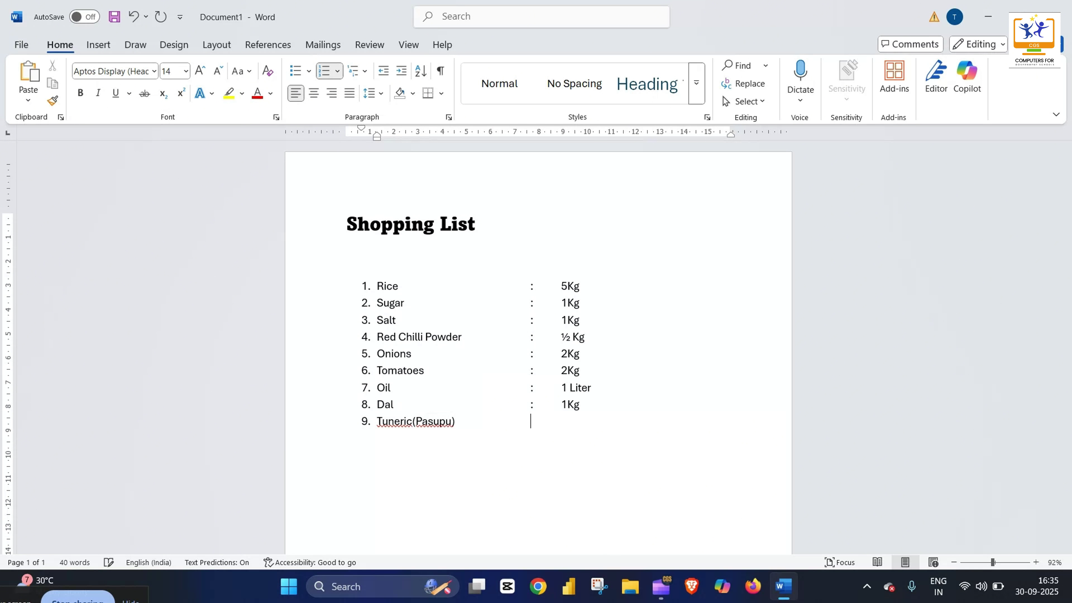
text(:)
key(Tab)
text(100gms)
key(Return)
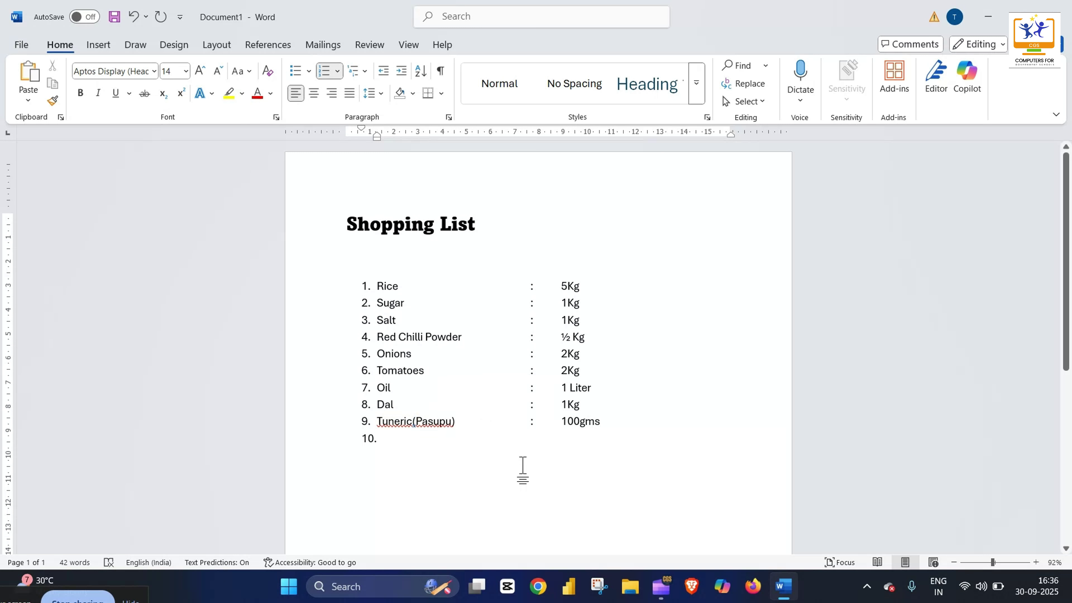
Separate "Tuneric" from the bracketed word in the ninth item and correct its spelling to "Turmeric" using the spelling suggestions.
click(414, 421)
click(406, 422)
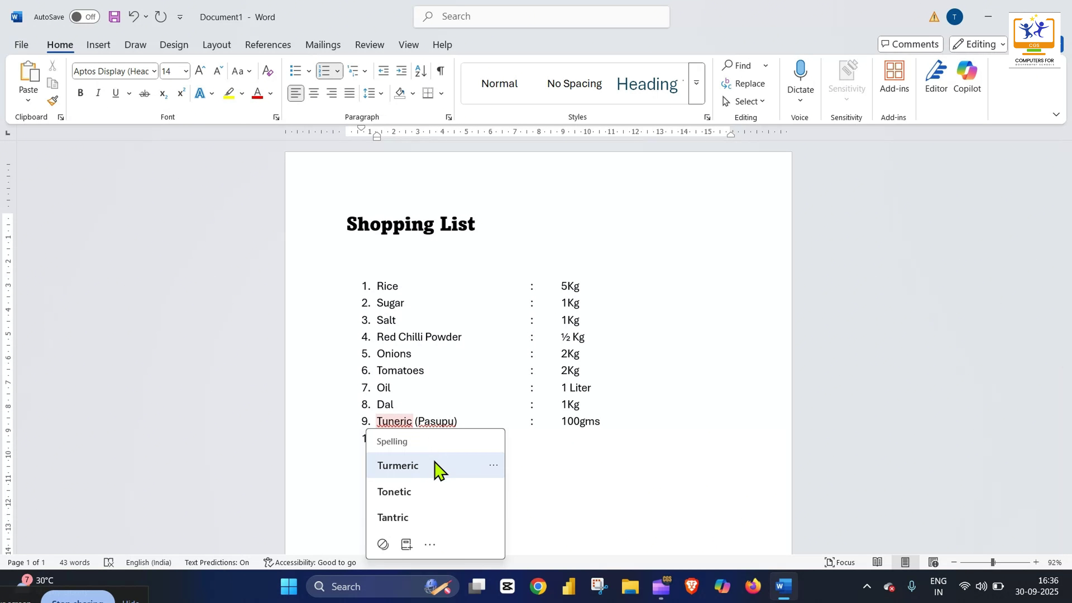
click(405, 465)
Add the flagged word "Pasupu" to the spelling dictionary, and remove the number from the empty tenth list line.
click(439, 422)
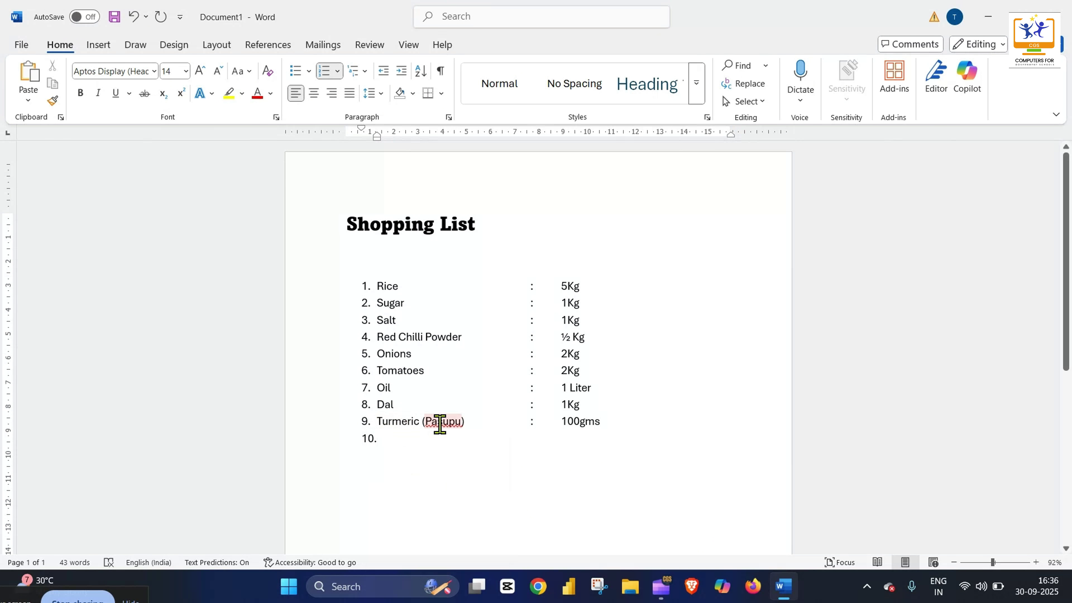
click(471, 420)
click(447, 420)
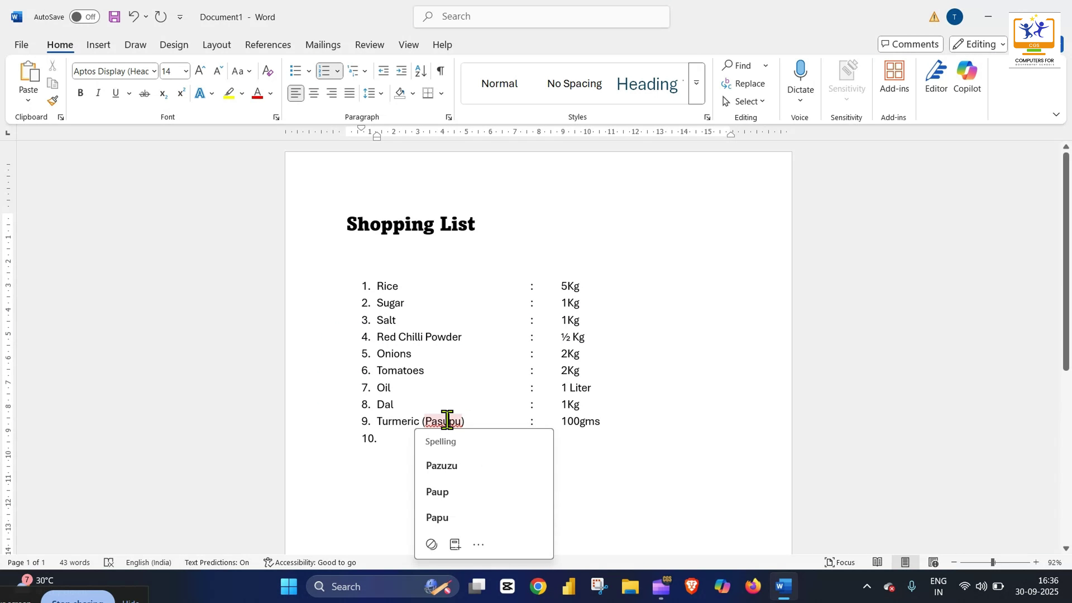
right_click(448, 421)
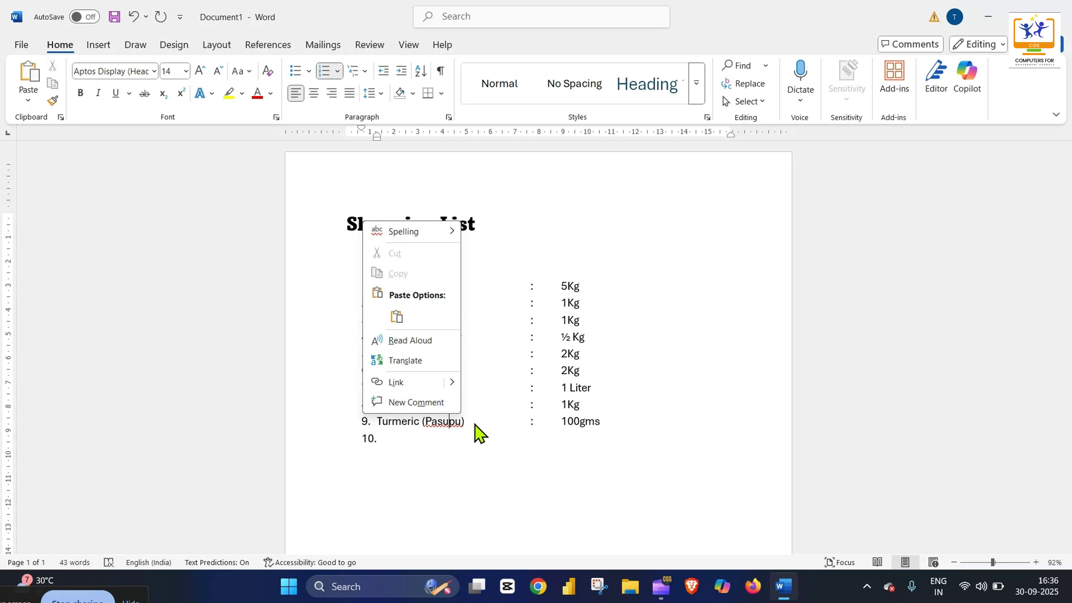
click(492, 420)
click(445, 421)
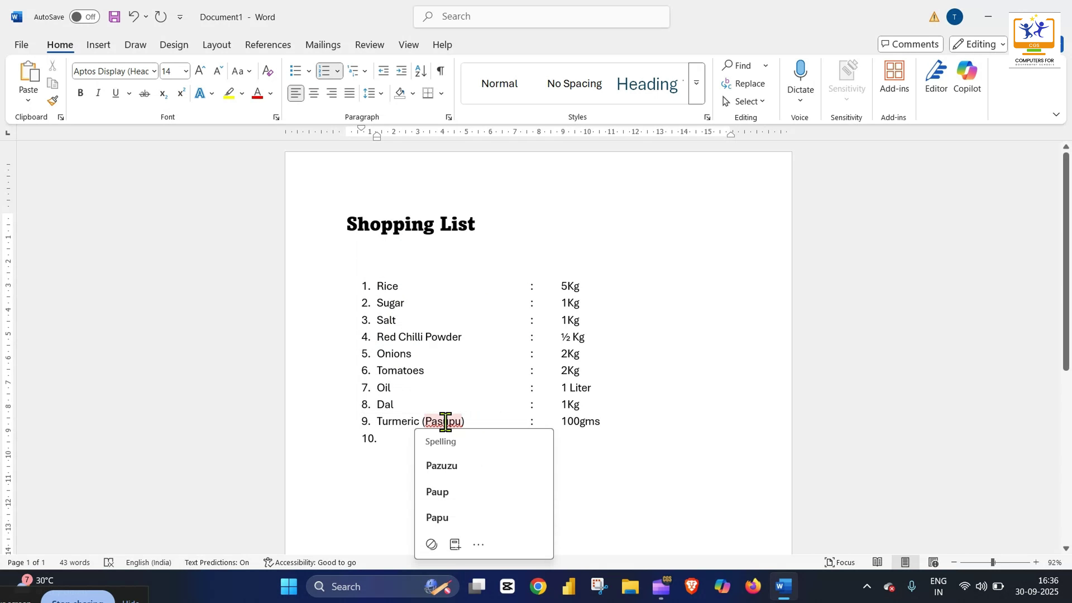
right_click(445, 421)
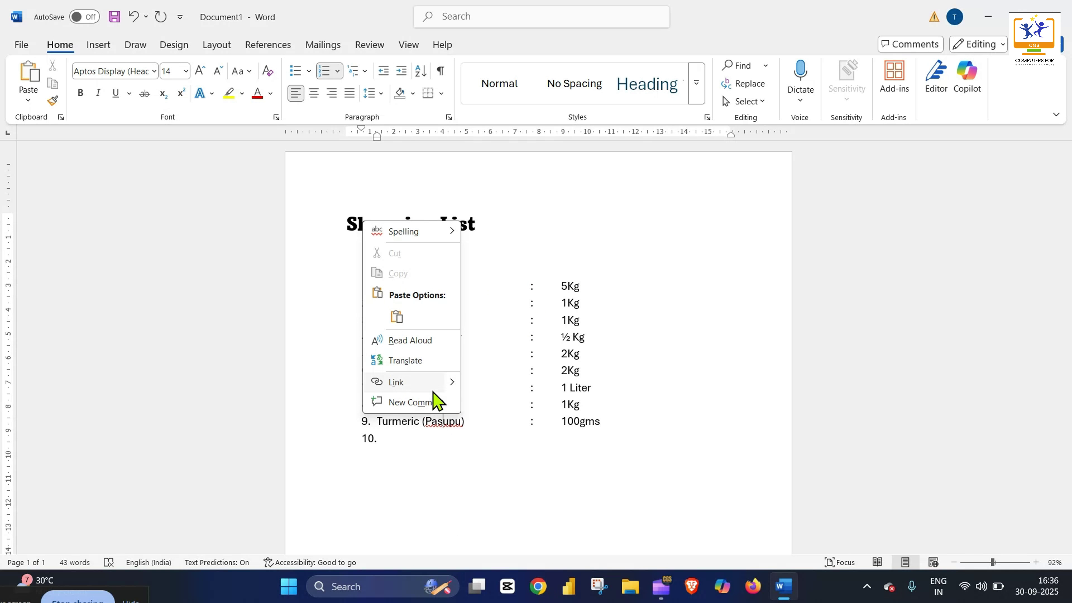
click(441, 423)
right_click(441, 423)
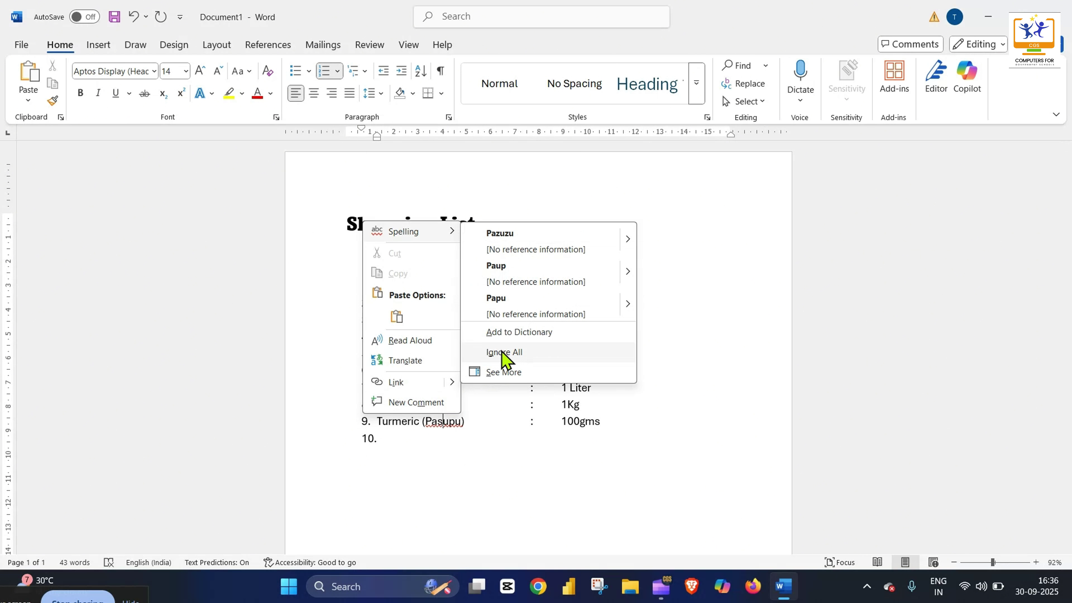
click(523, 333)
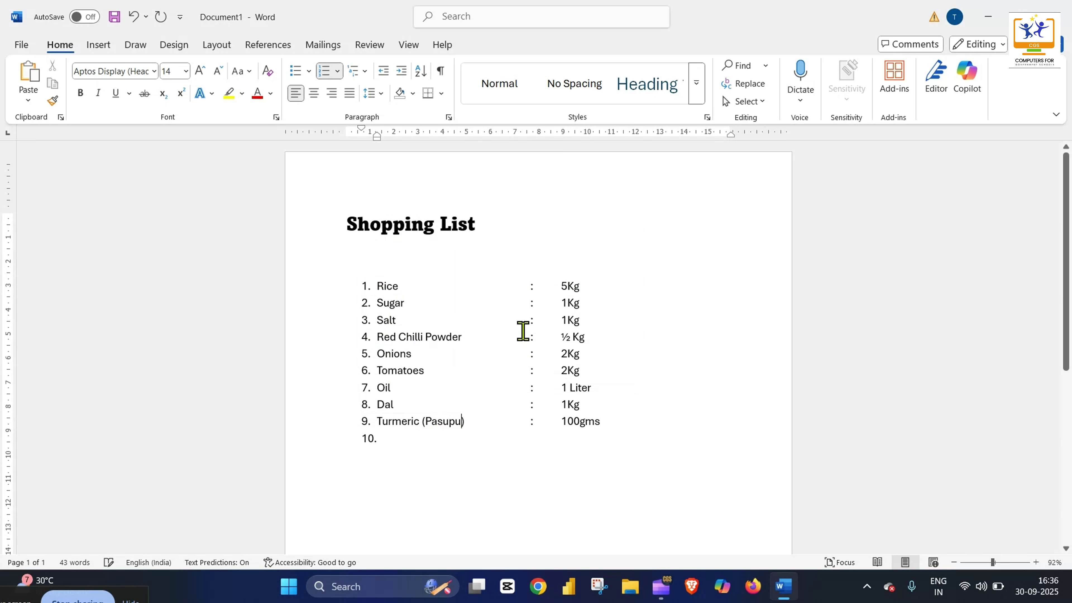
click(478, 445)
key(BackSpace)
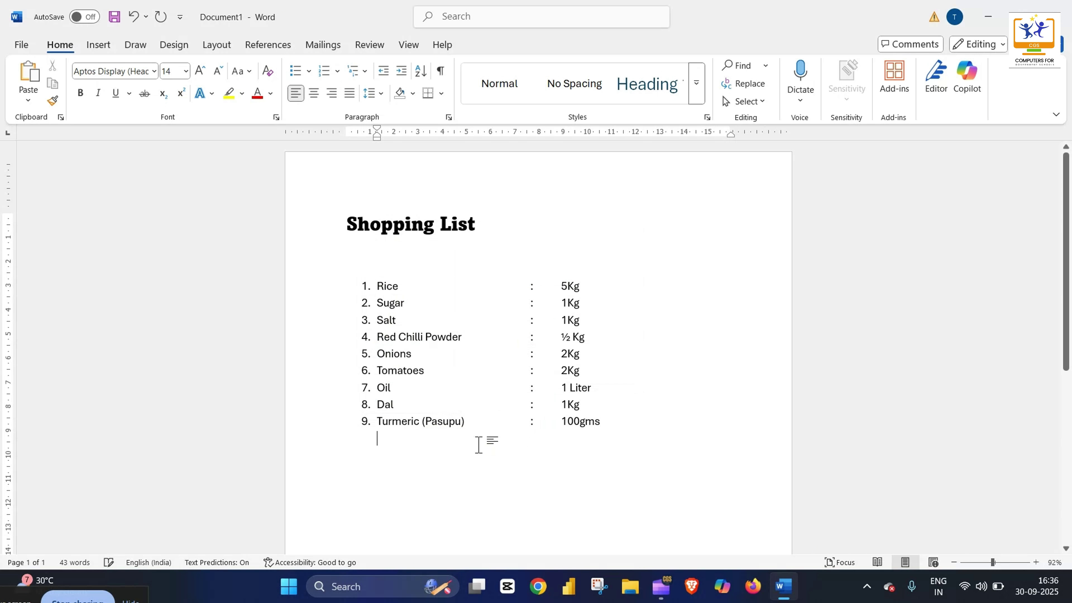